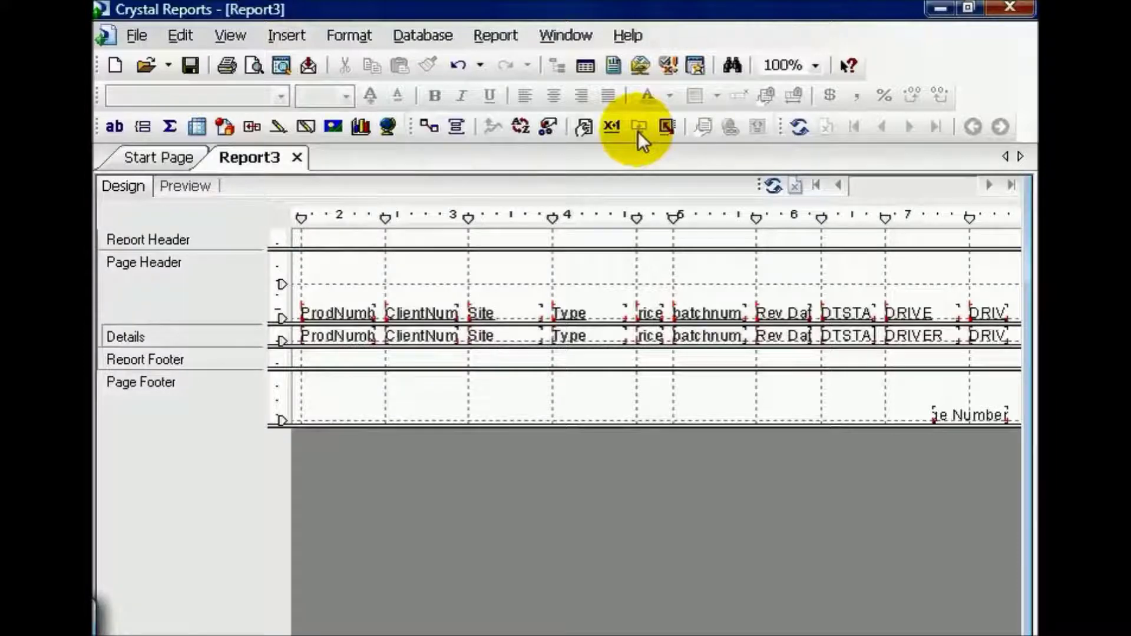
# Step: From the Field Explorer, add a new formula field named TestFormula
pyautogui.click(228, 38)
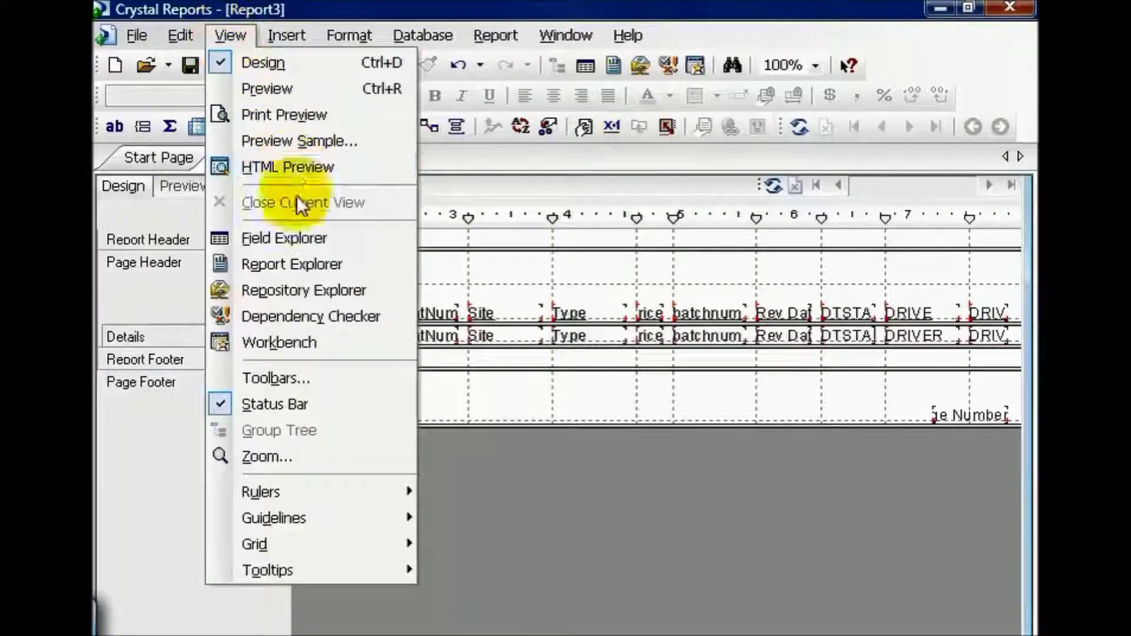
pyautogui.click(287, 235)
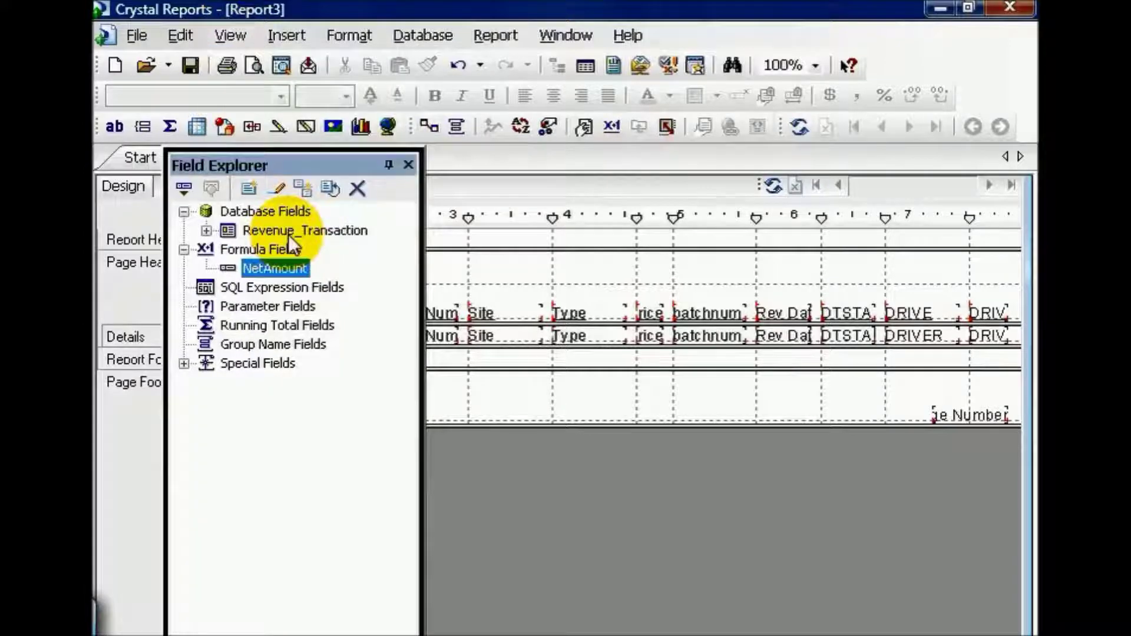
pyautogui.rightClick(289, 250)
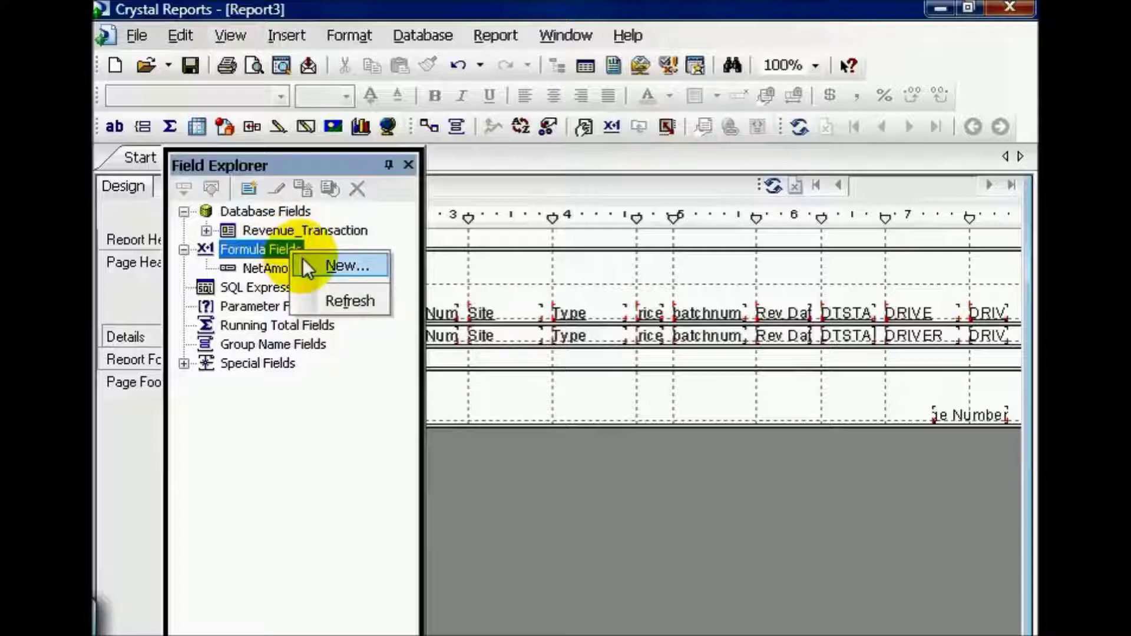
pyautogui.click(307, 268)
pyautogui.write('Test')
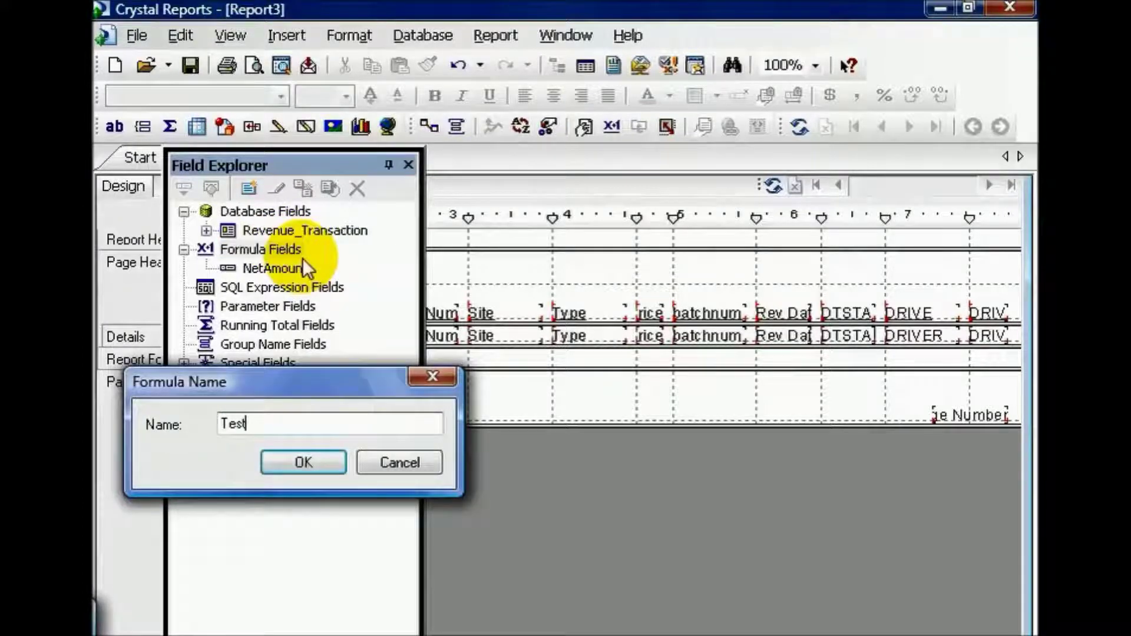
pyautogui.write('Forn')
pyautogui.press('BackSpace')
pyautogui.press('BackSpace')
pyautogui.write('rm')
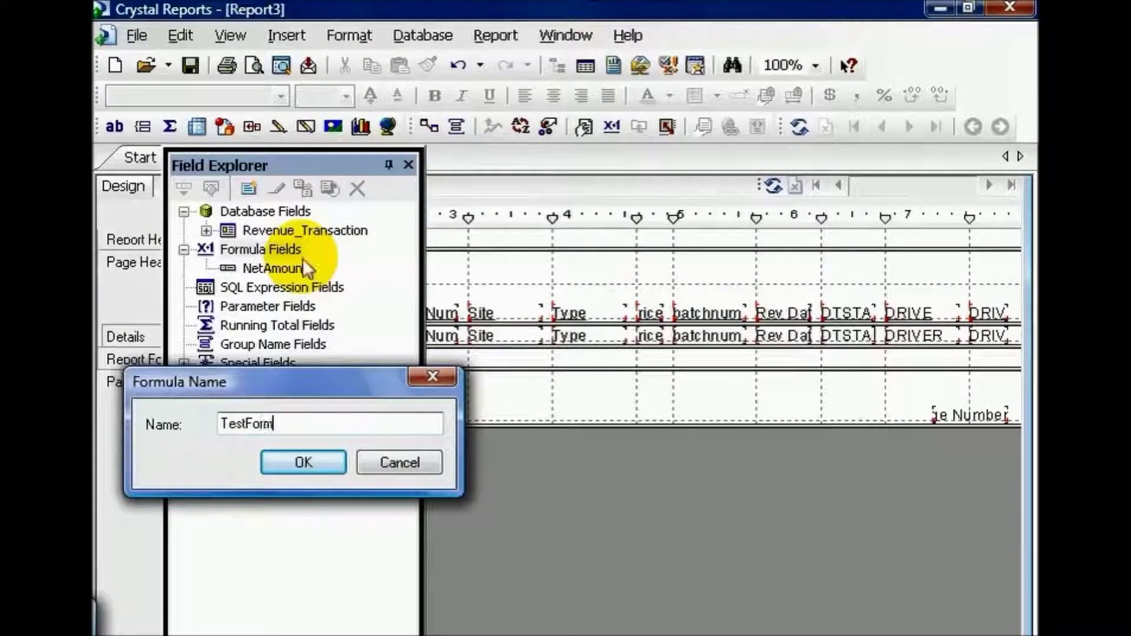
pyautogui.write('ula')
pyautogui.click(333, 461)
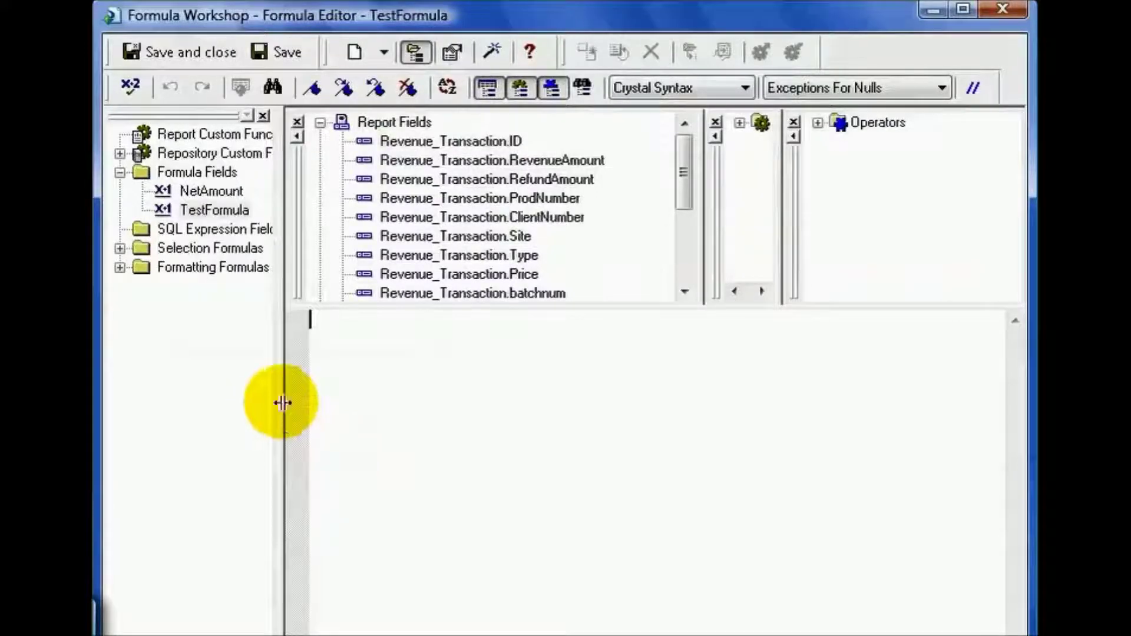
# Step: Widen the workshop's category tree, select the Formula Fields folder, and reselect TestFormula
pyautogui.moveTo(277, 399); pyautogui.dragTo(337, 413)
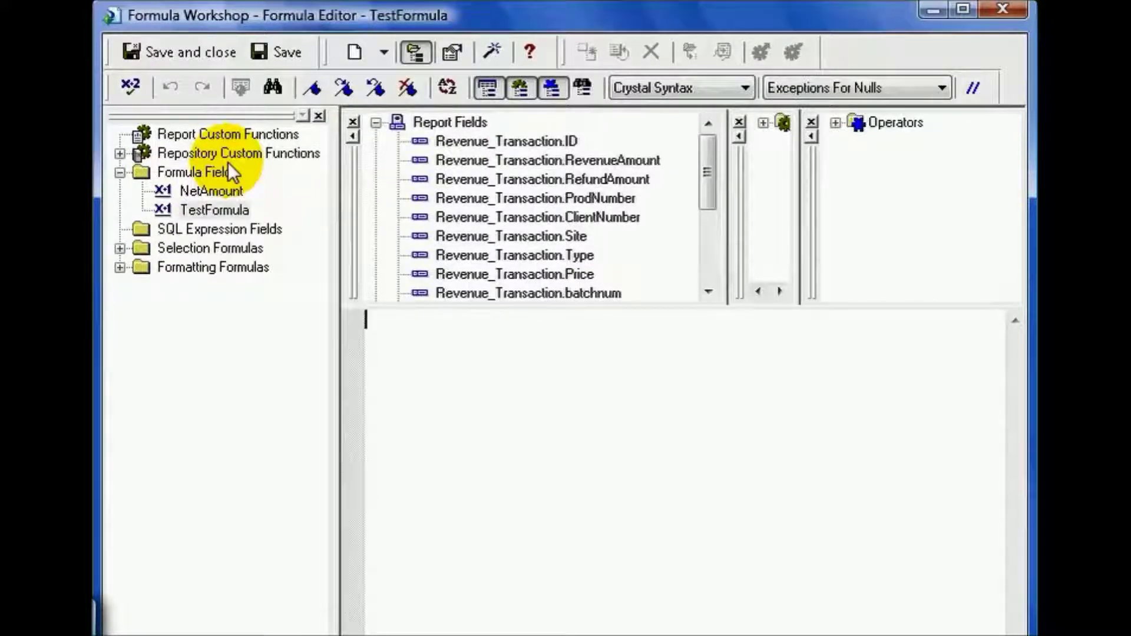
pyautogui.click(220, 175)
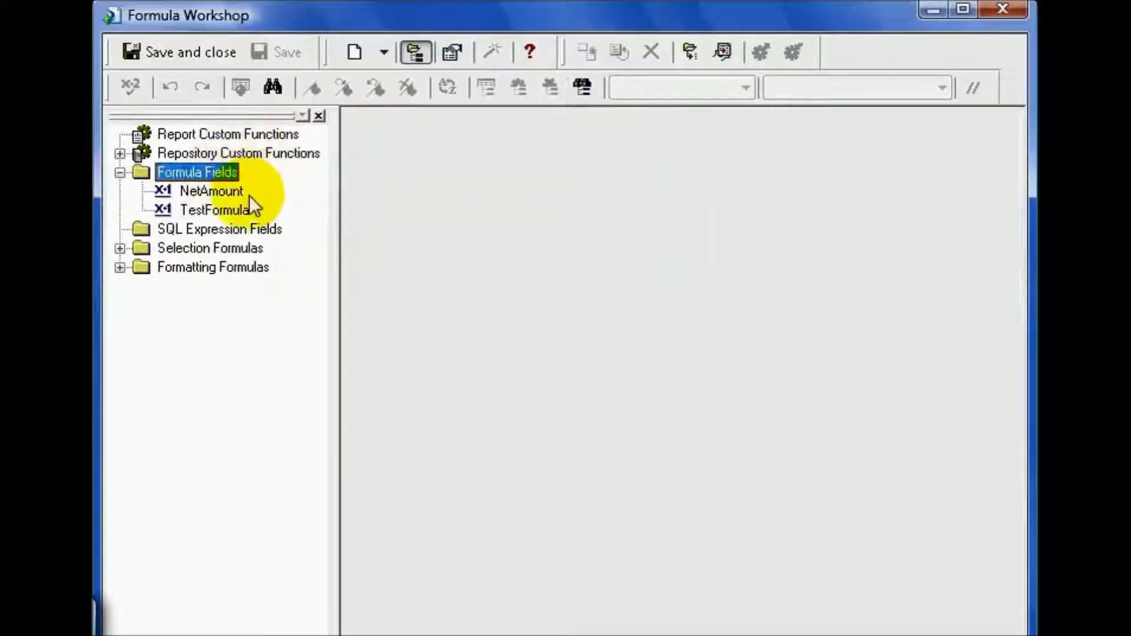
pyautogui.click(242, 208)
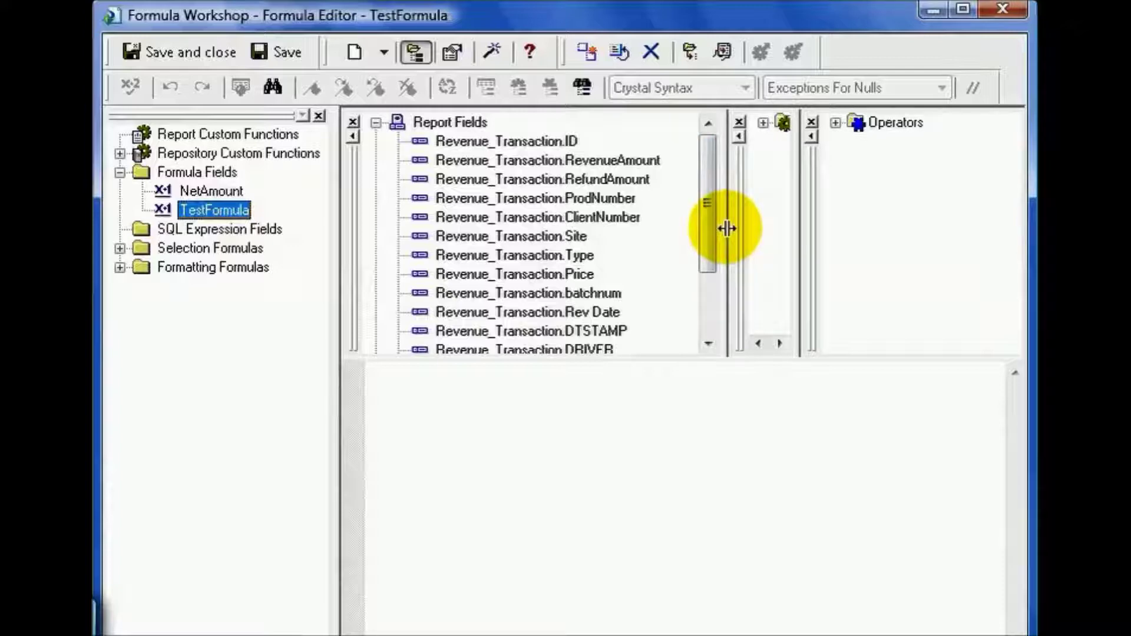
# Step: Collapse the Report Fields list in TestFormula's field tree
pyautogui.click(382, 122)
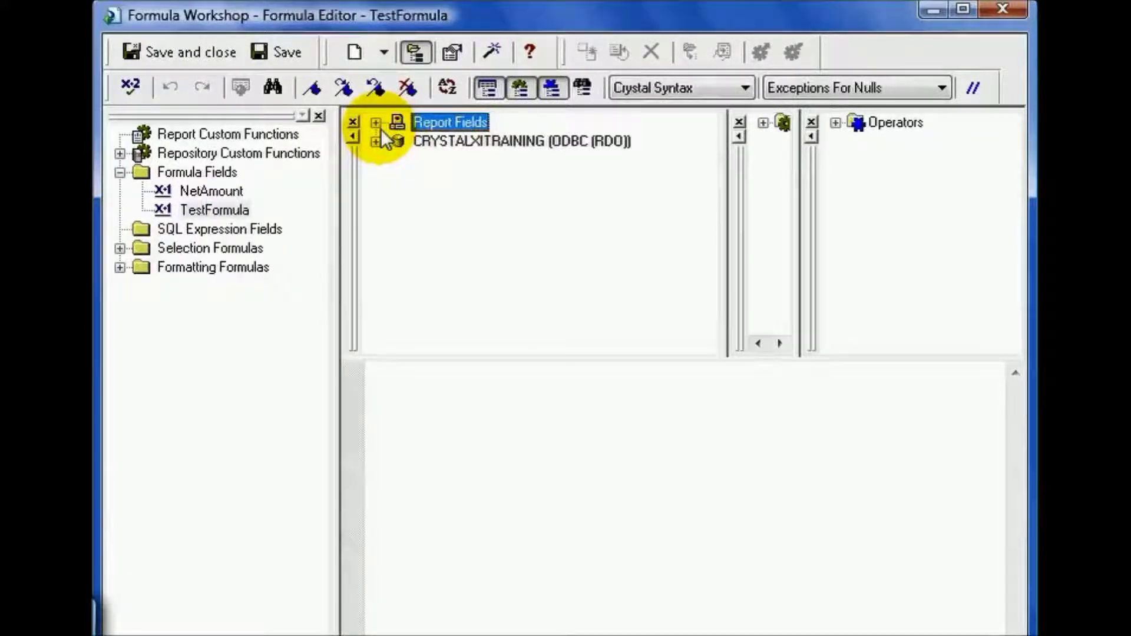
# Step: Expand CRYSTALXITRAINING to show Revenue_Transaction, widen the Functions pane, and expand the function categories
pyautogui.click(375, 123)
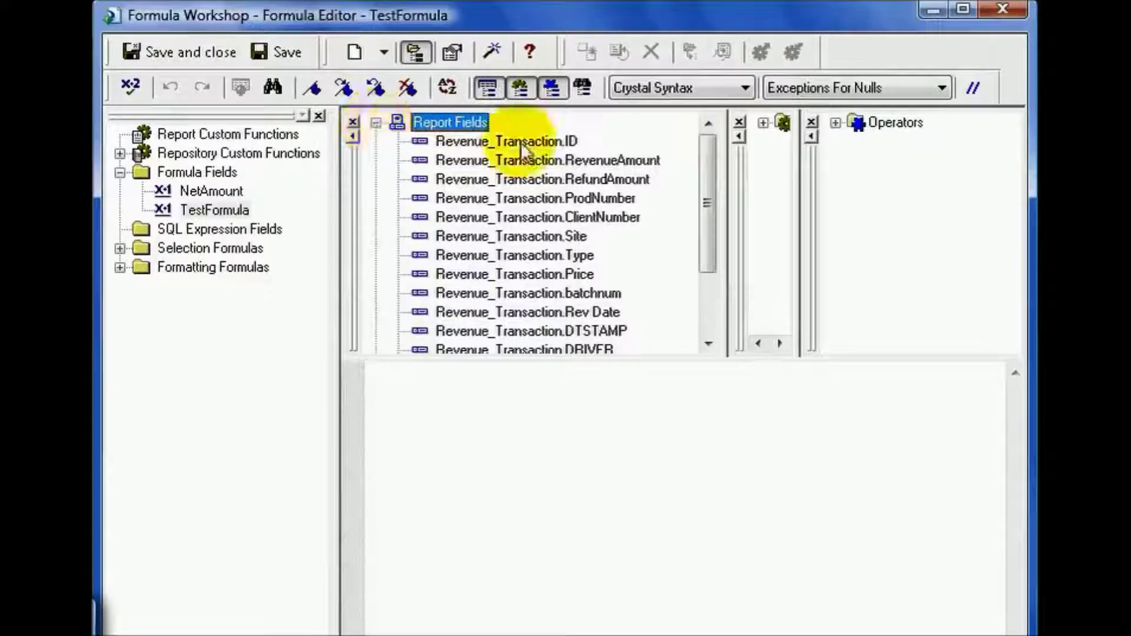
pyautogui.moveTo(708, 180); pyautogui.dragTo(715, 244)
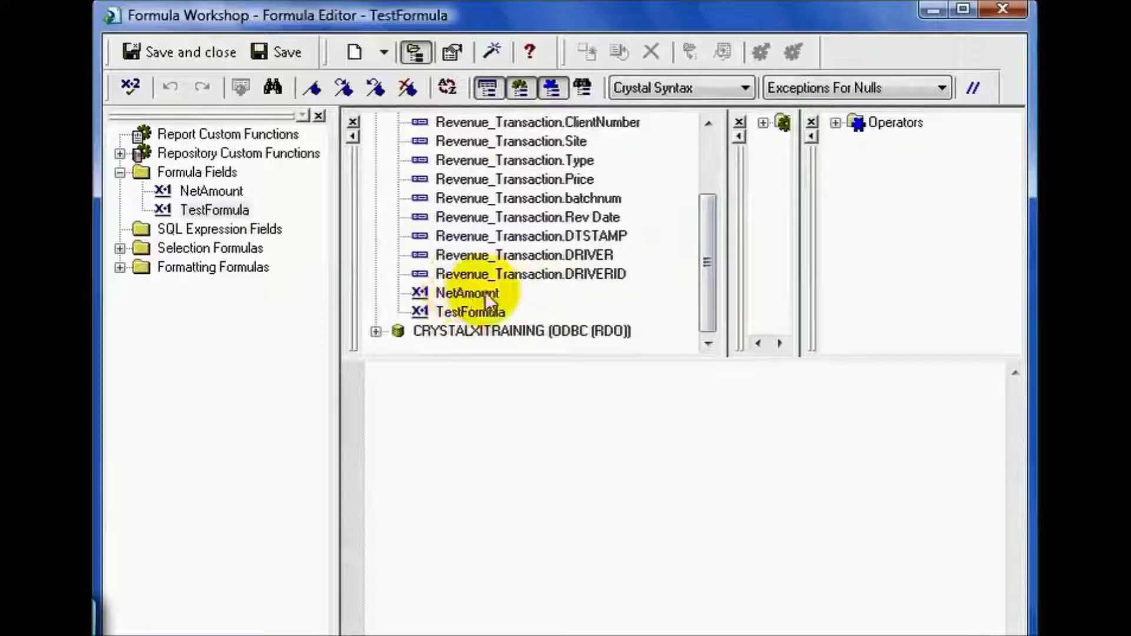
pyautogui.moveTo(697, 285); pyautogui.dragTo(702, 268)
pyautogui.click(376, 123)
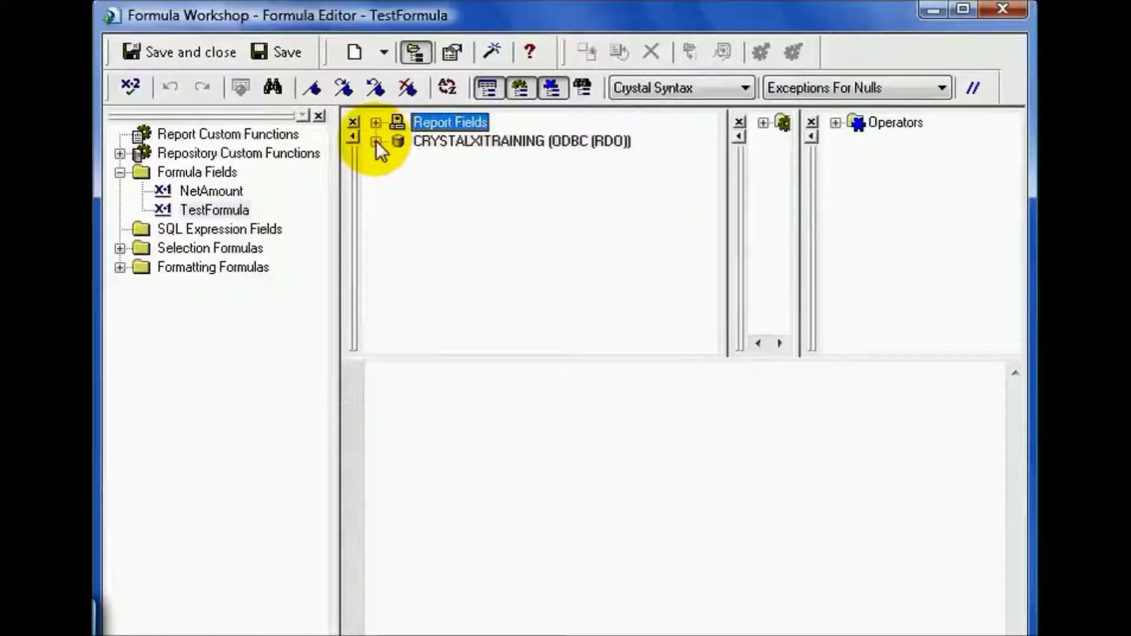
pyautogui.click(375, 142)
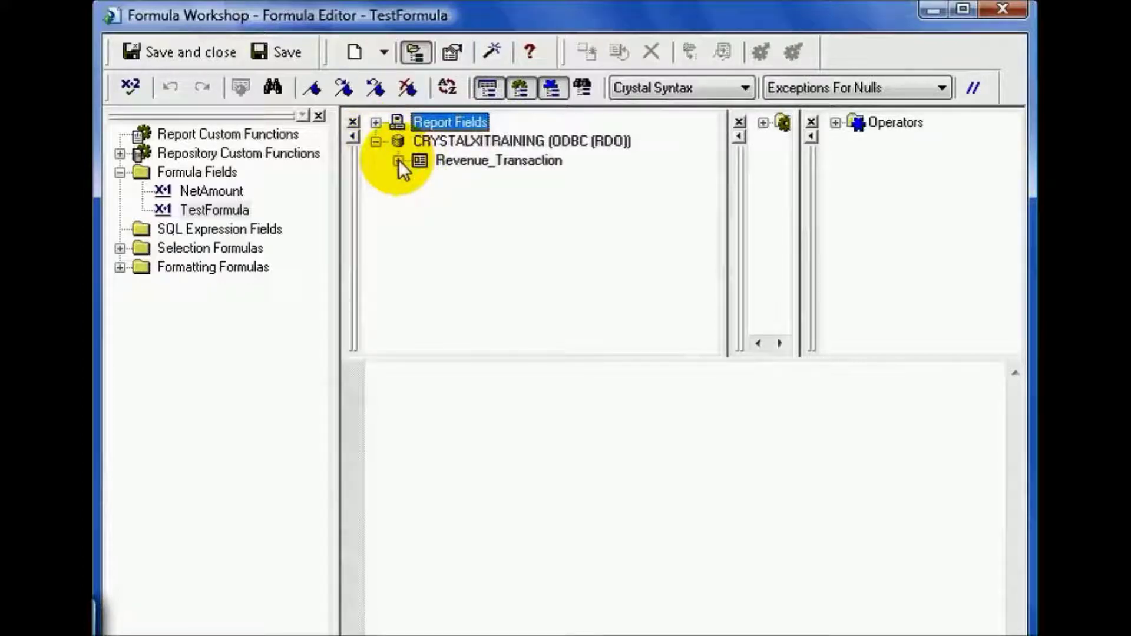
pyautogui.moveTo(729, 224); pyautogui.dragTo(549, 231)
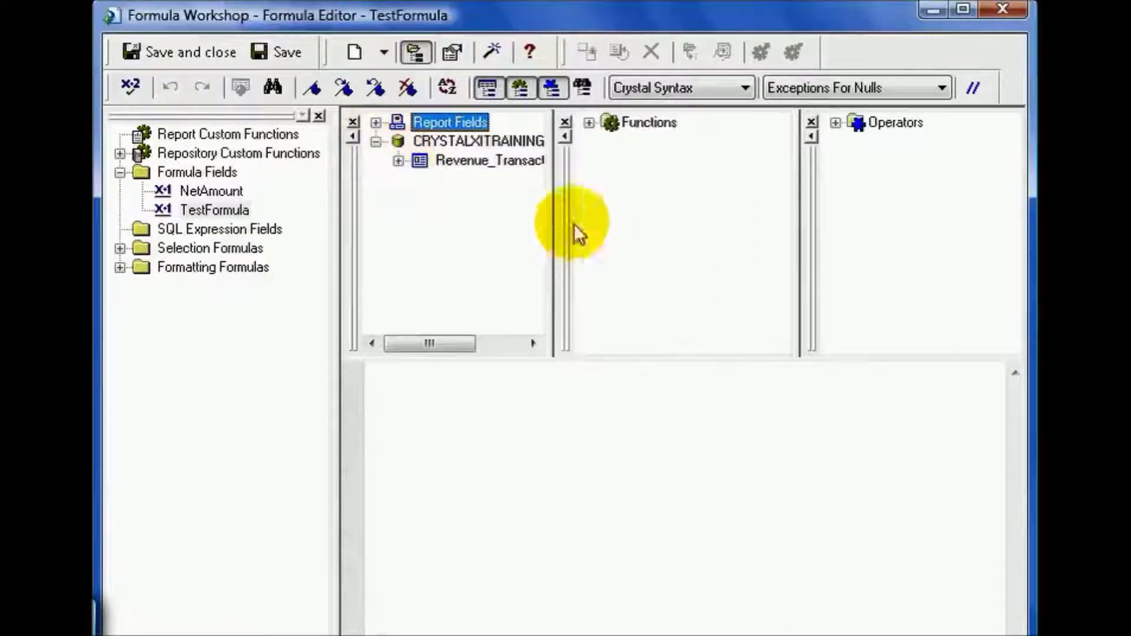
pyautogui.click(588, 126)
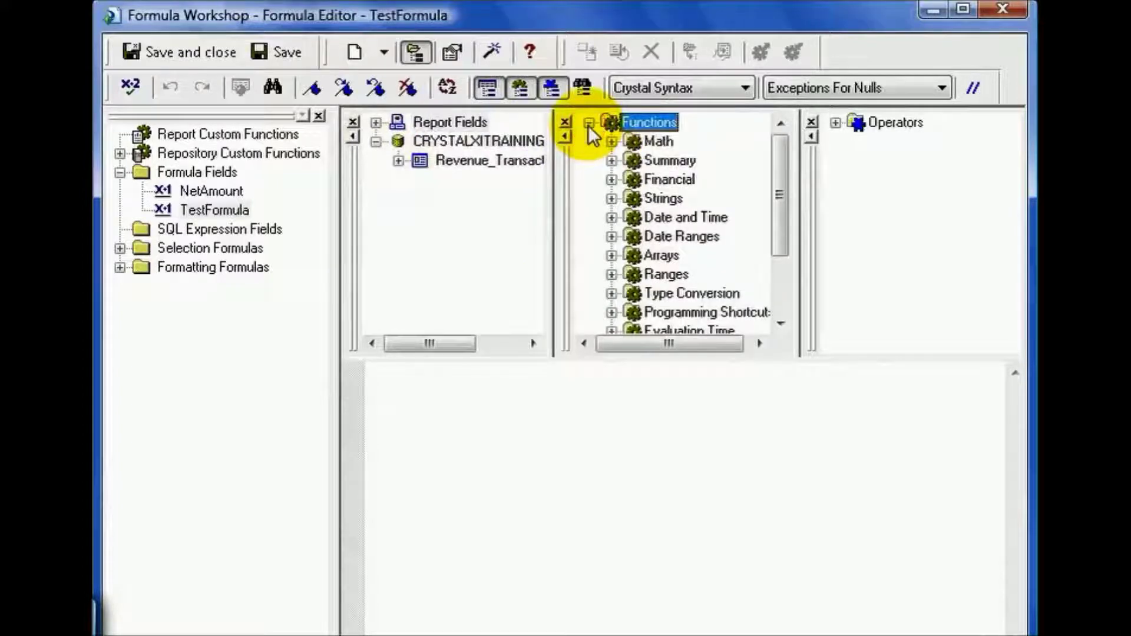
# Step: Enlarge the panes and expand Operators, showing Arithmetic's Add, Subtract, Multiply, Divide, Modulus, Exponentiate
pyautogui.moveTo(678, 358); pyautogui.dragTo(676, 442)
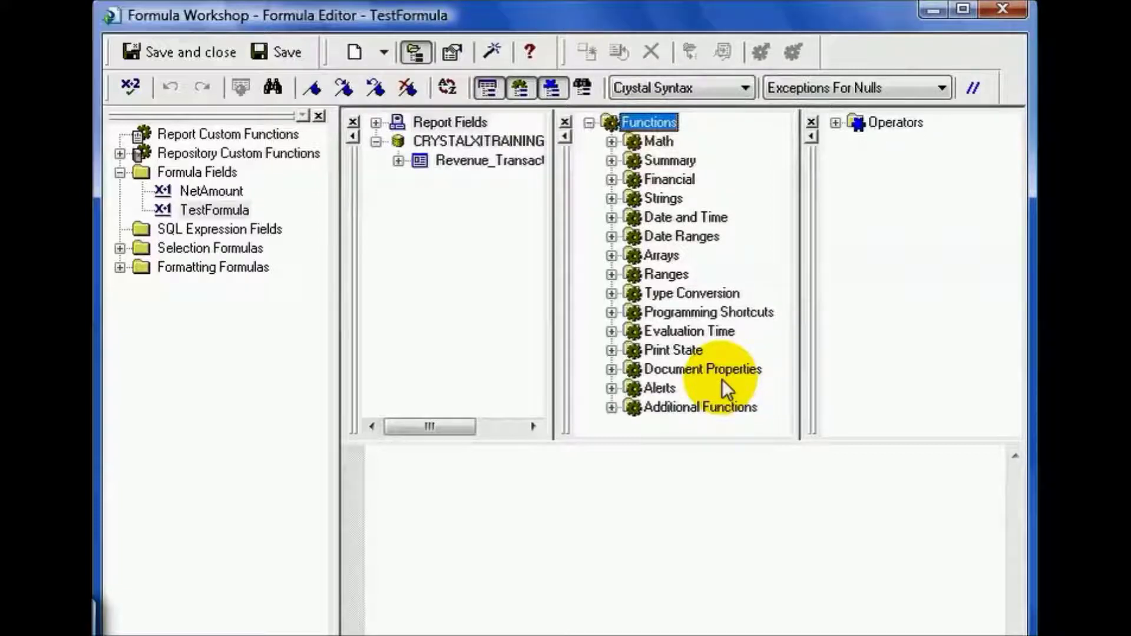
pyautogui.moveTo(795, 274); pyautogui.dragTo(724, 277)
pyautogui.click(755, 125)
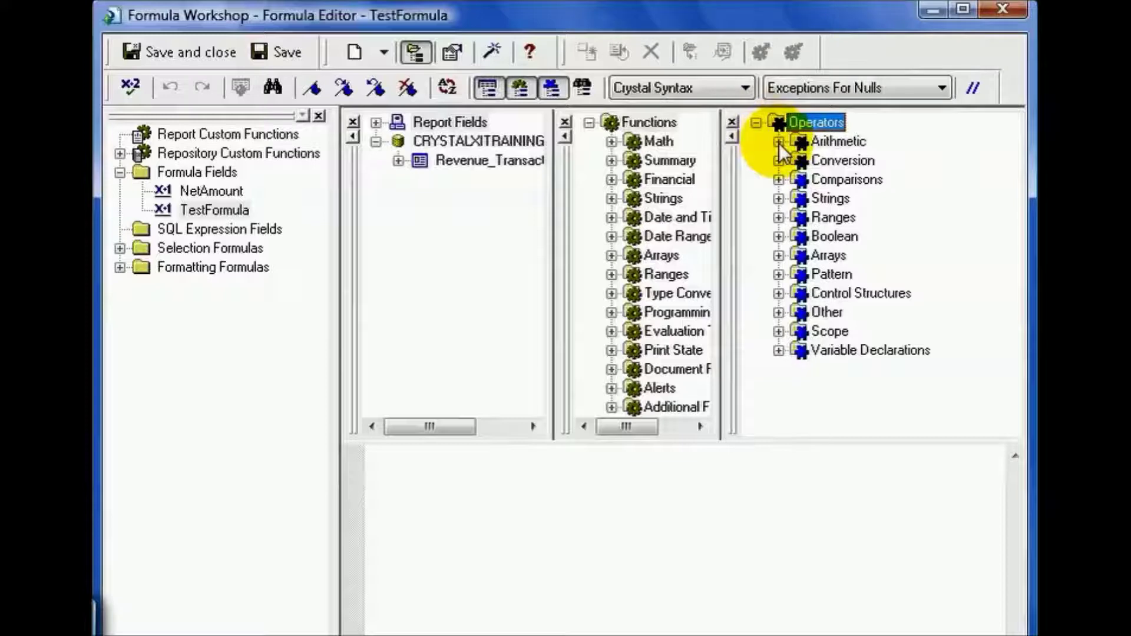
pyautogui.click(779, 143)
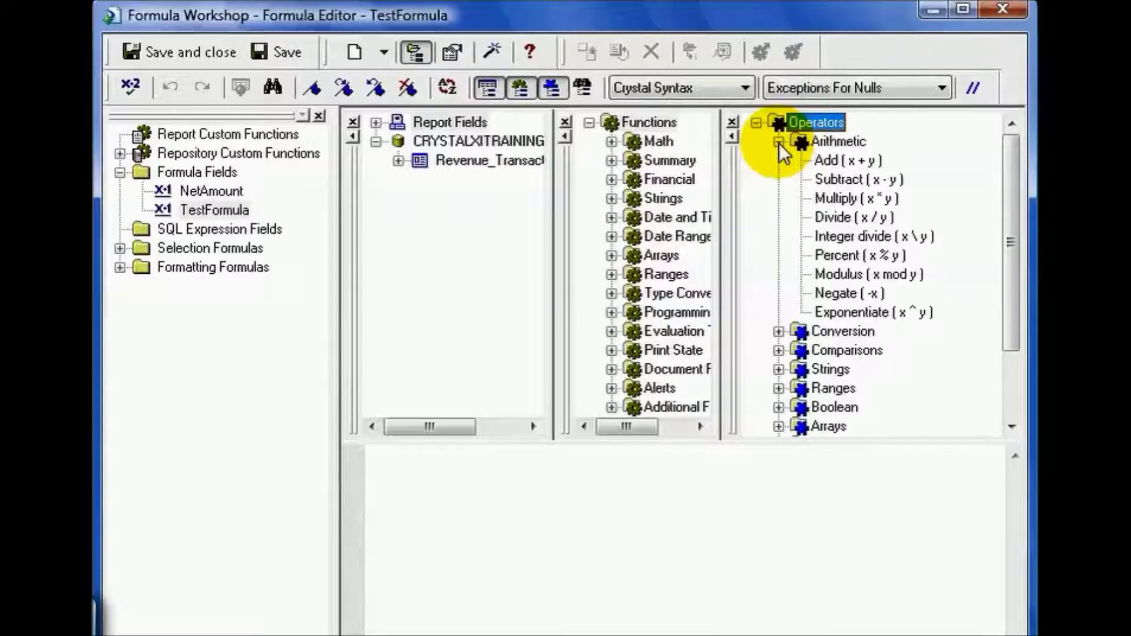
pyautogui.click(778, 143)
pyautogui.click(780, 159)
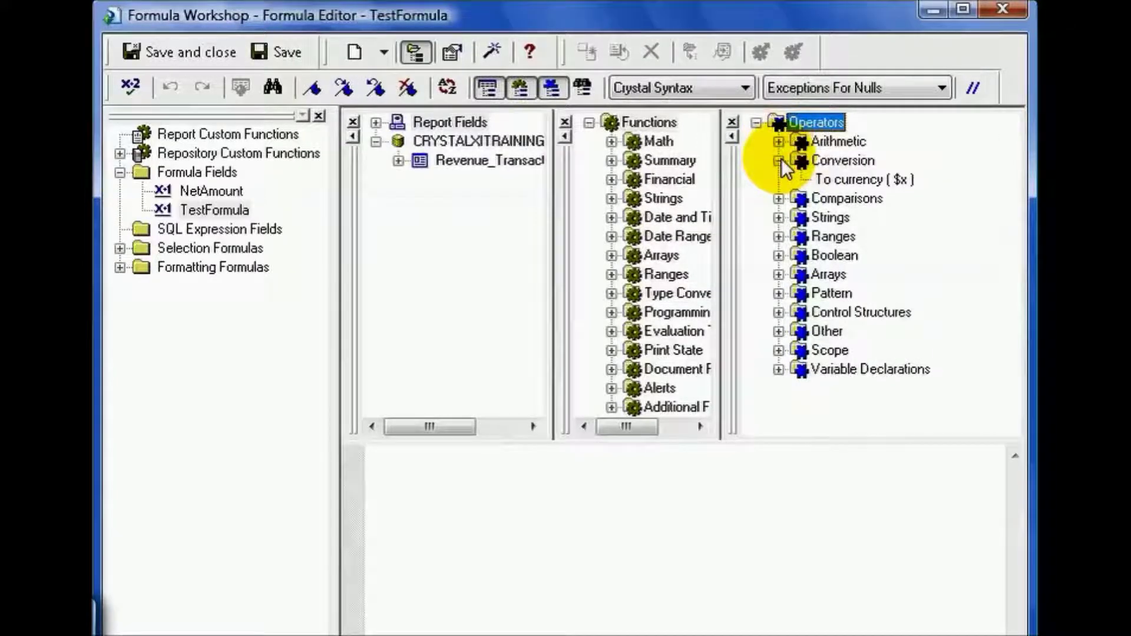
pyautogui.click(779, 159)
pyautogui.click(779, 180)
pyautogui.click(779, 180)
pyautogui.click(778, 198)
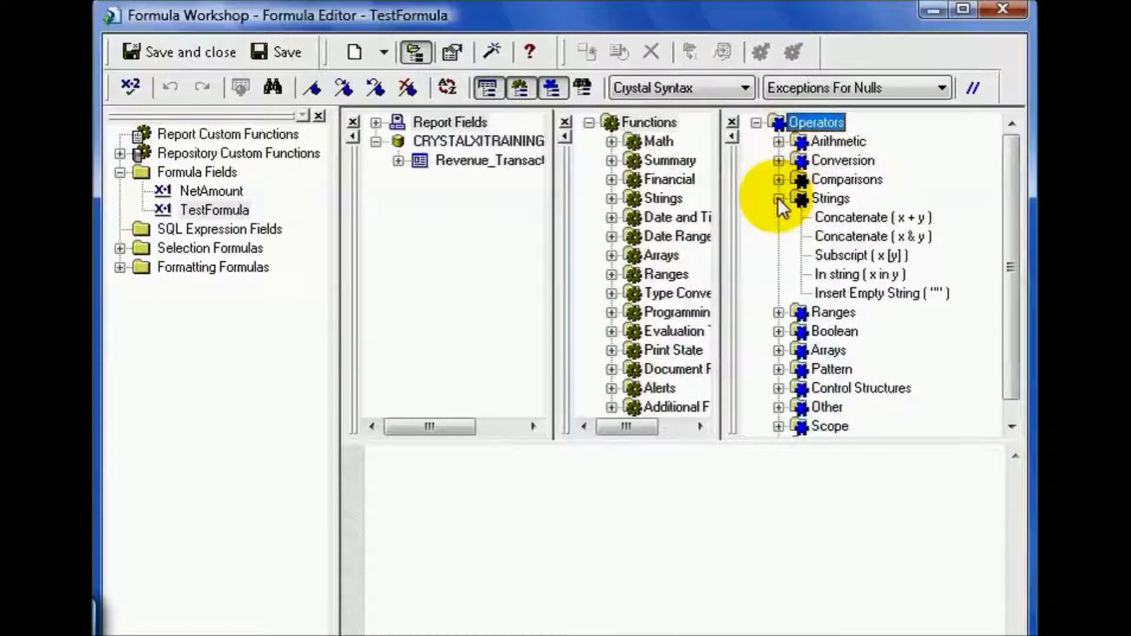
pyautogui.click(778, 199)
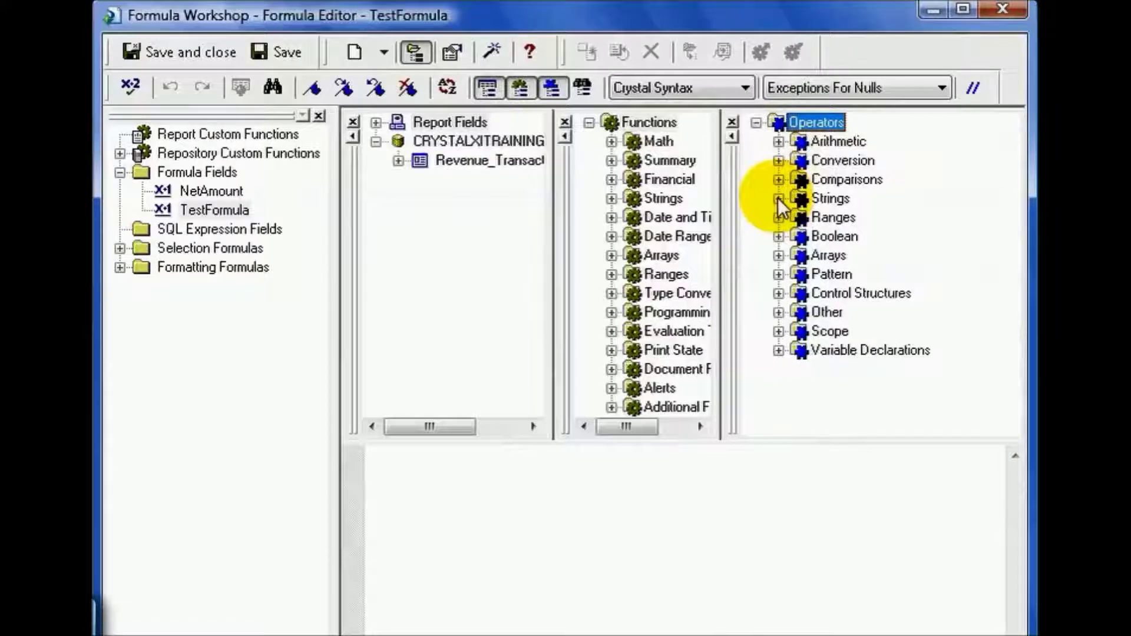